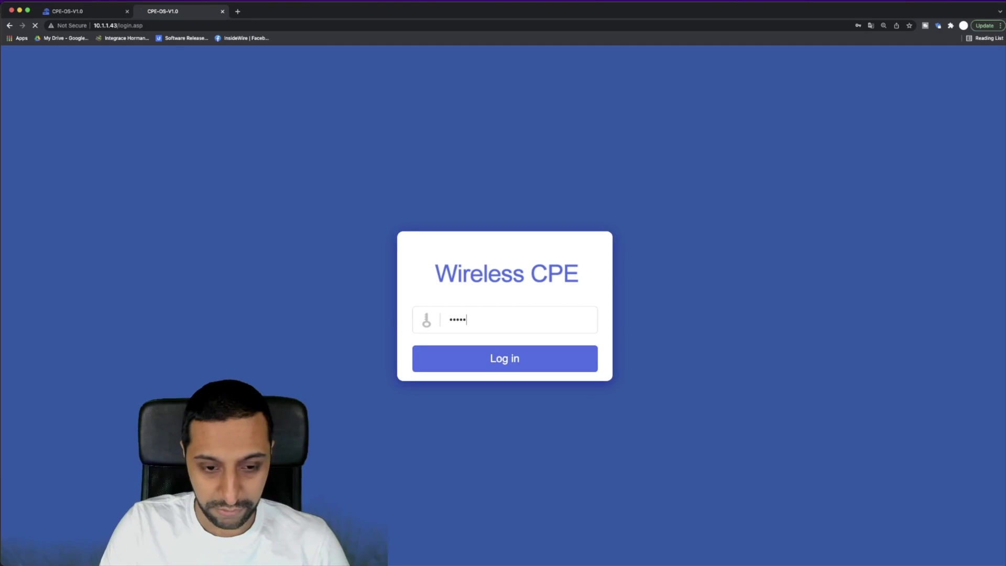
Step: Log in to the Wireless CPE at 10.1.1.42 with the device password
{"action": "left_click", "coordinate": [58, 15]}
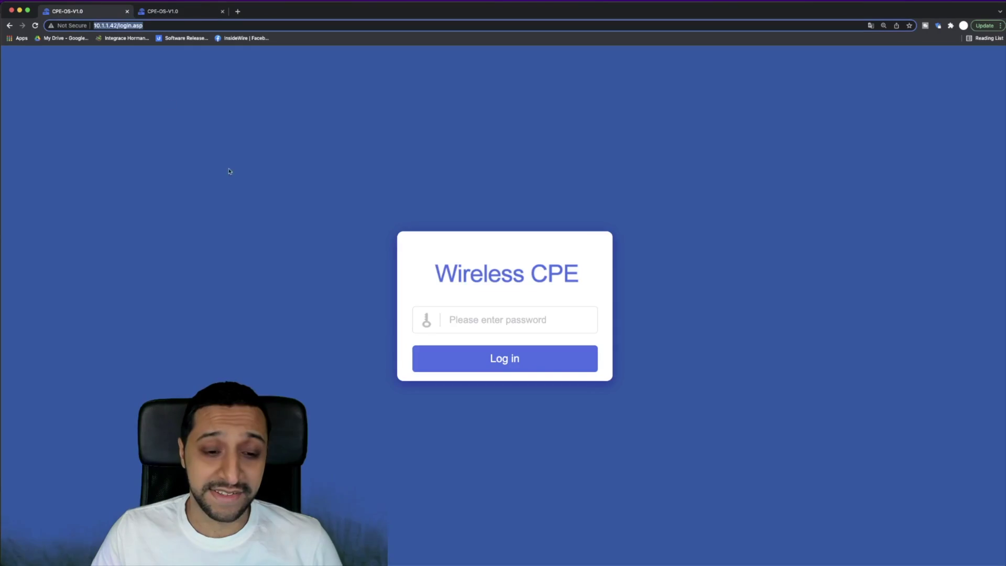
{"action": "left_click", "coordinate": [451, 318]}
{"action": "type", "text": "•••••"}
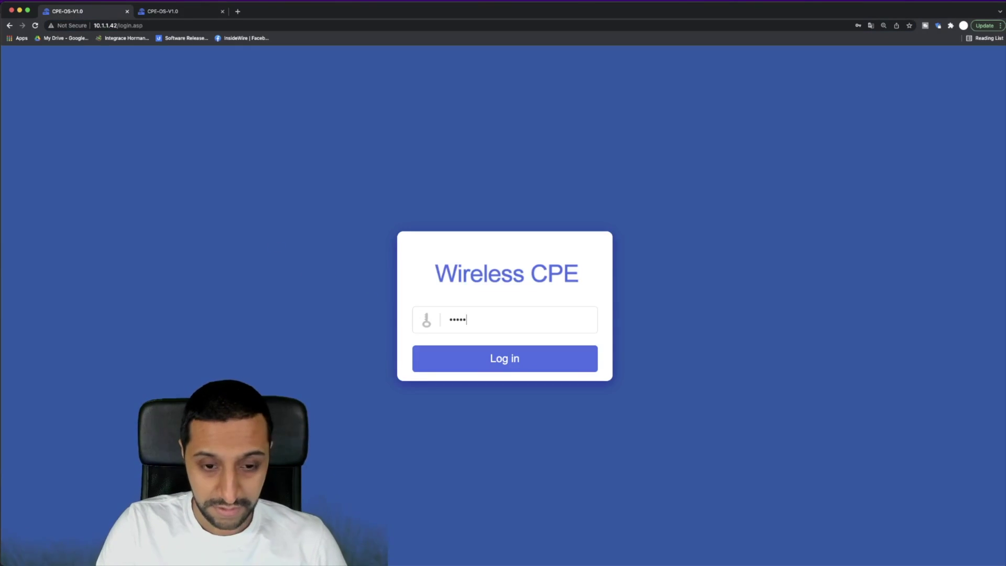
{"action": "key", "text": "Return"}
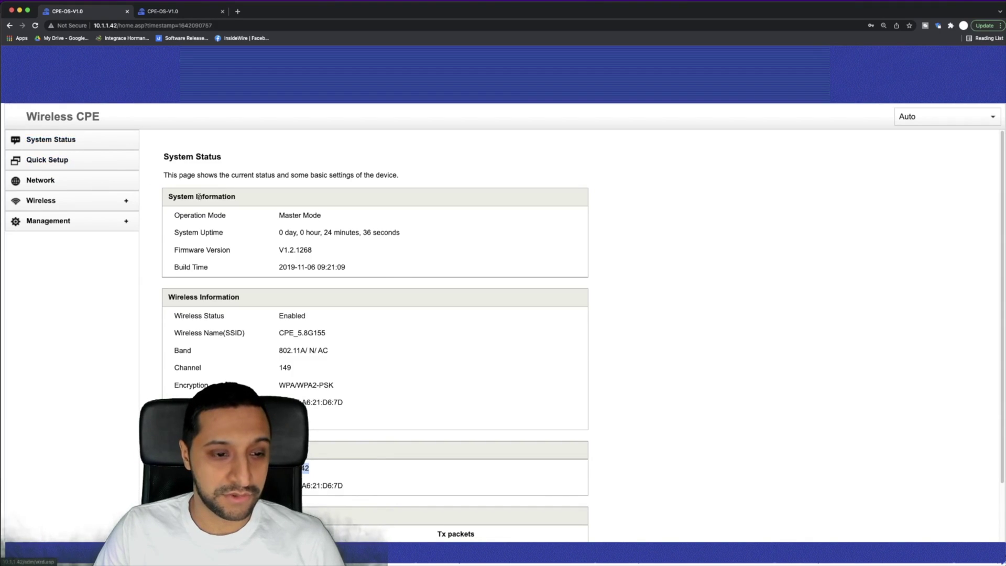
Step: Examine the master device's System Status page, from operation mode and uptime through wireless details, associated clients and LAN information
{"action": "left_click_drag", "start_coordinate": [302, 216], "coordinate": [278, 233]}
{"action": "scroll", "coordinate": [293, 325], "scroll_direction": "down", "scroll_amount": 1}
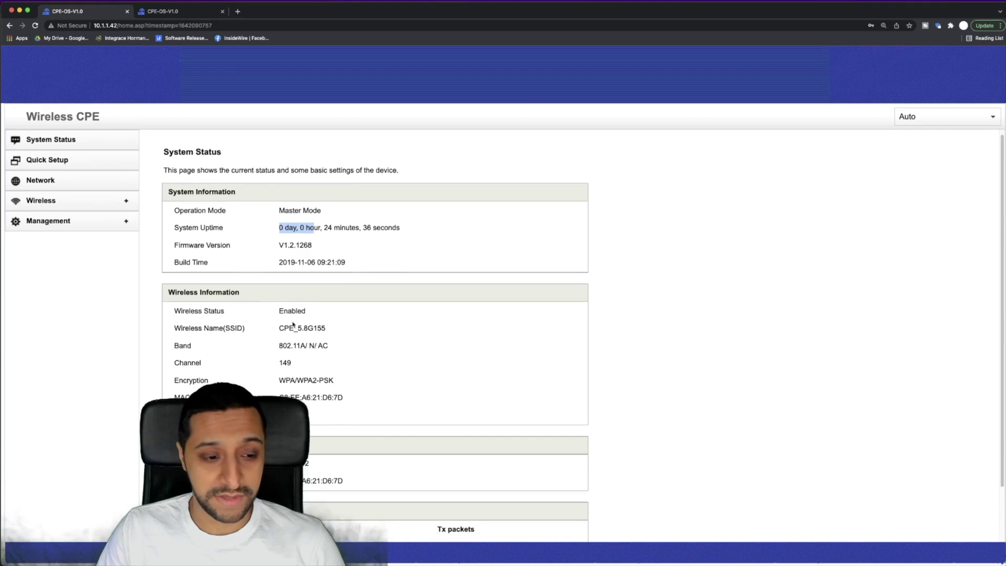
{"action": "scroll", "coordinate": [285, 322], "scroll_direction": "down", "scroll_amount": 1}
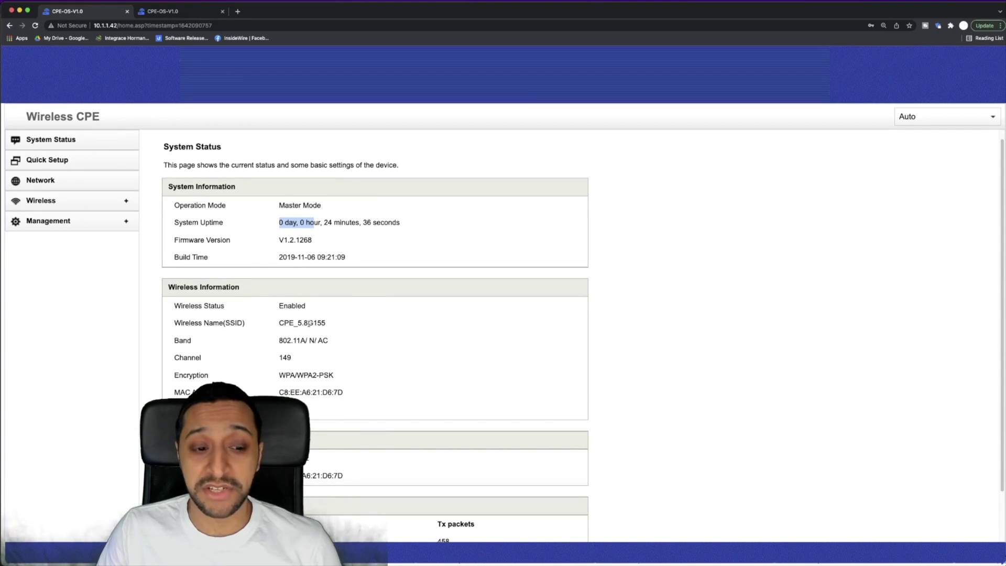
{"action": "scroll", "coordinate": [308, 324], "scroll_direction": "down", "scroll_amount": 2}
{"action": "scroll", "coordinate": [308, 323], "scroll_direction": "down", "scroll_amount": 2}
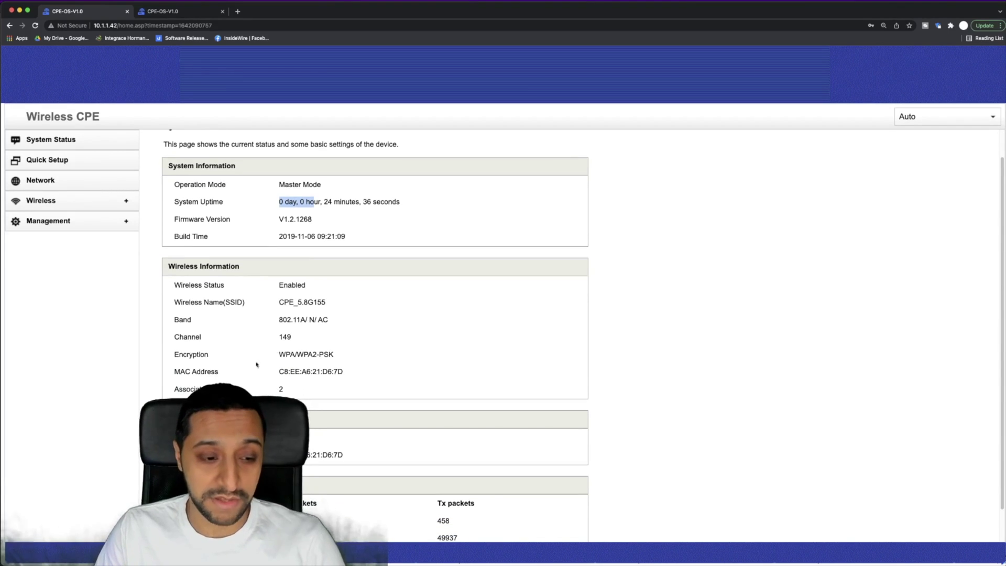
{"action": "left_click", "coordinate": [376, 387]}
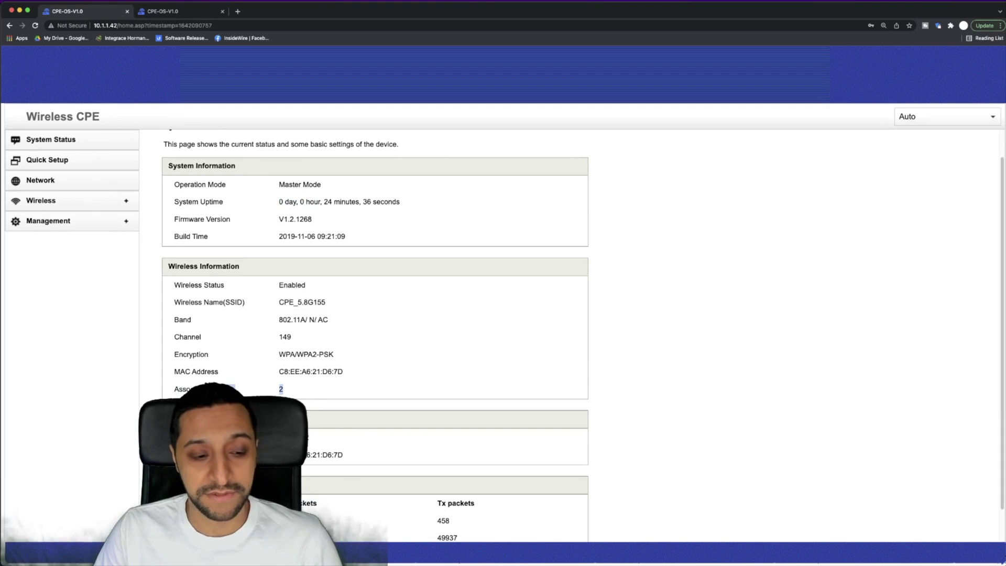
{"action": "scroll", "coordinate": [260, 377], "scroll_direction": "down", "scroll_amount": 2}
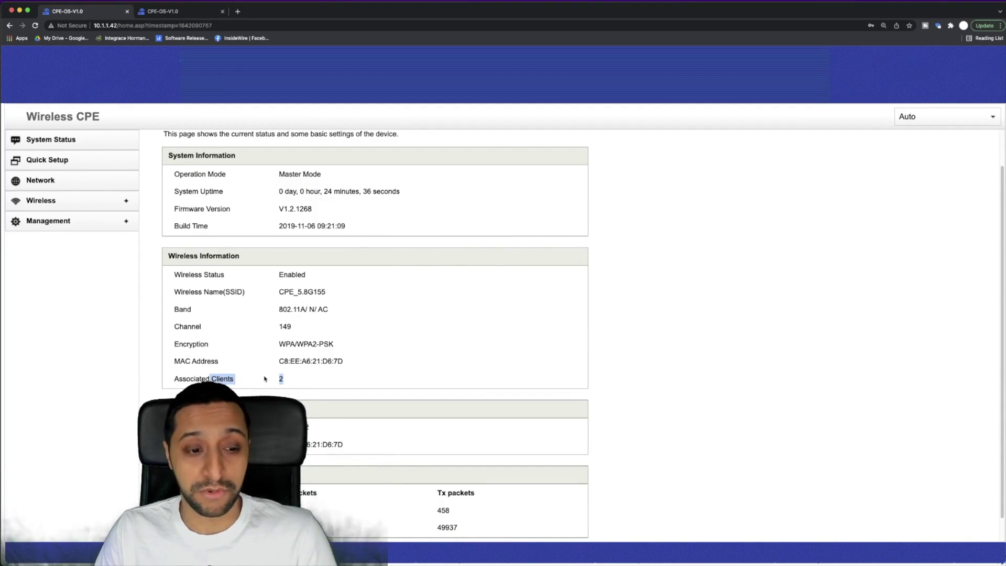
{"action": "scroll", "coordinate": [264, 377], "scroll_direction": "down", "scroll_amount": 3}
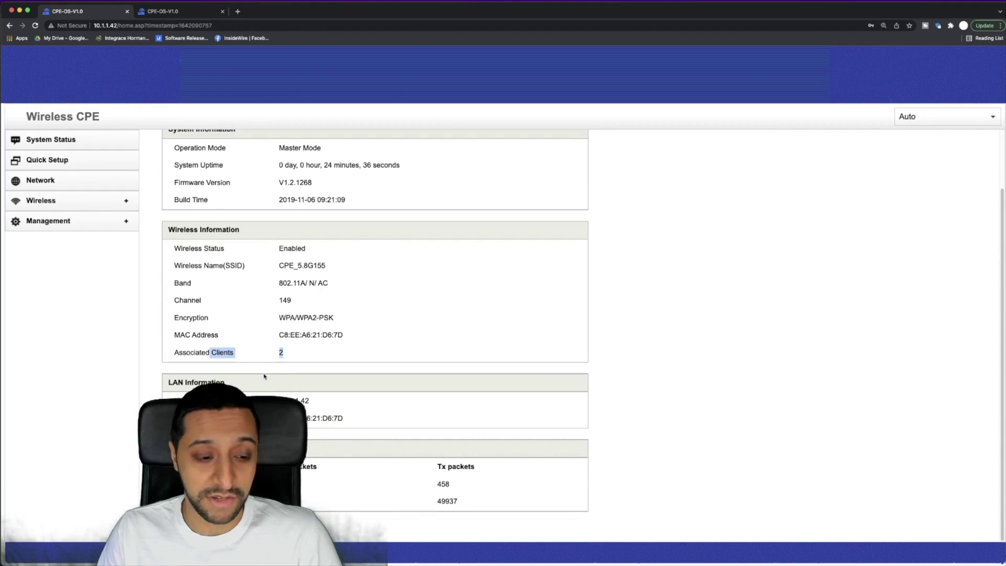
{"action": "scroll", "coordinate": [264, 377], "scroll_direction": "up", "scroll_amount": 2}
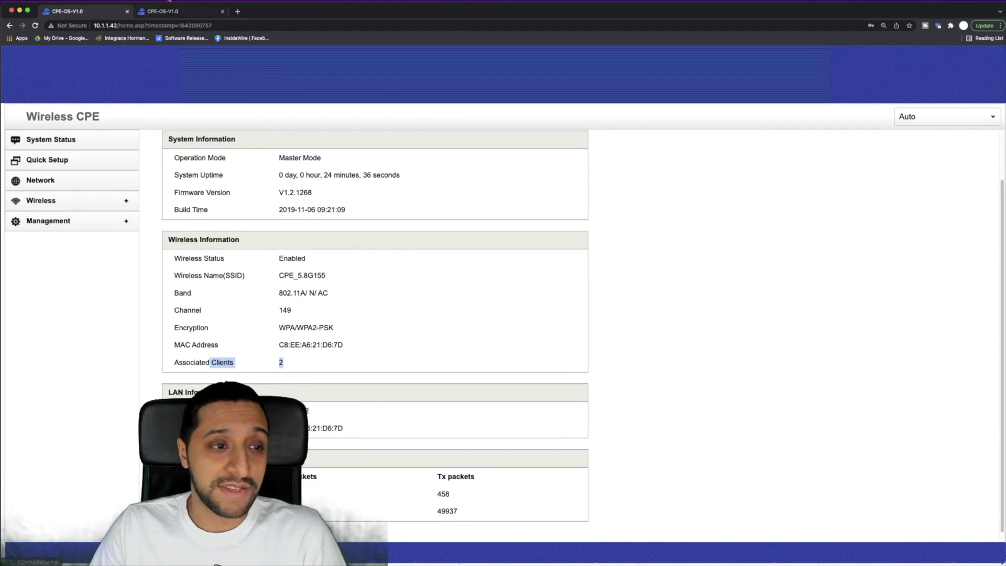
Step: Check the operation mode of the device at 10.1.1.43 and view its Quick Setup and Network settings
{"action": "left_click", "coordinate": [173, 10]}
{"action": "left_click_drag", "start_coordinate": [283, 216], "coordinate": [346, 223]}
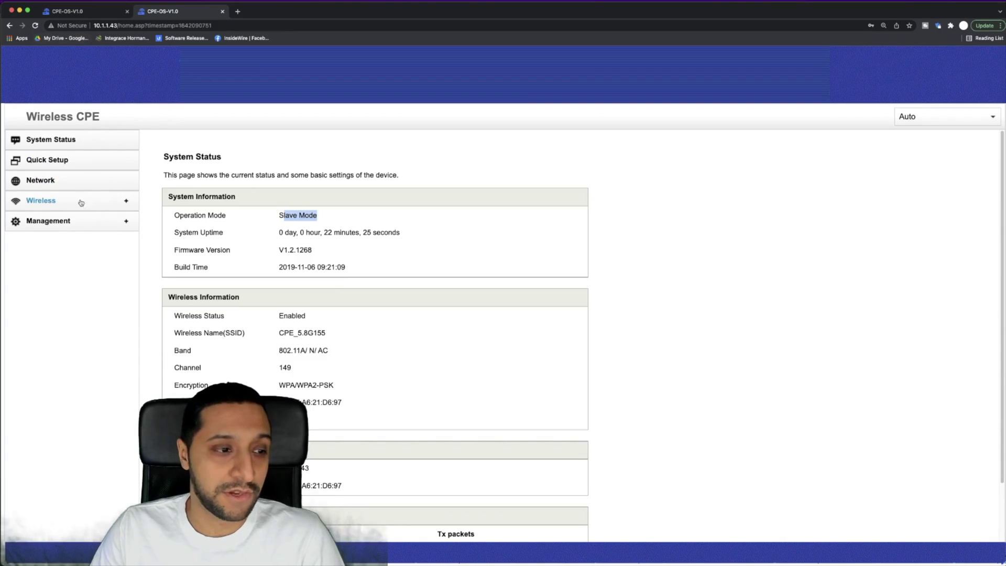
{"action": "left_click", "coordinate": [61, 162]}
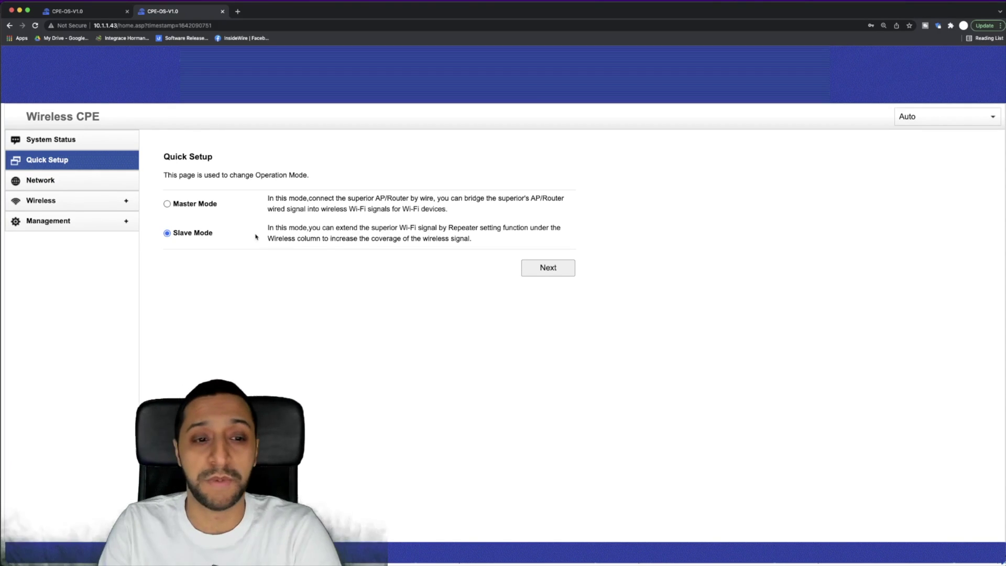
{"action": "left_click", "coordinate": [51, 182]}
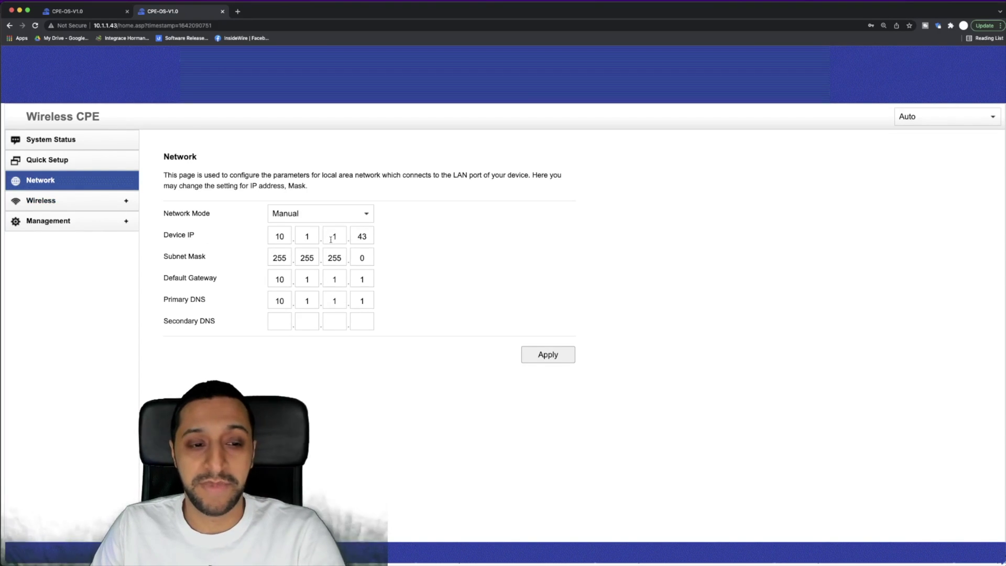
Step: Review the slave device's wireless pages: status, basic settings with the band options and wireless password, MAC authentication and advanced settings
{"action": "left_click", "coordinate": [62, 203]}
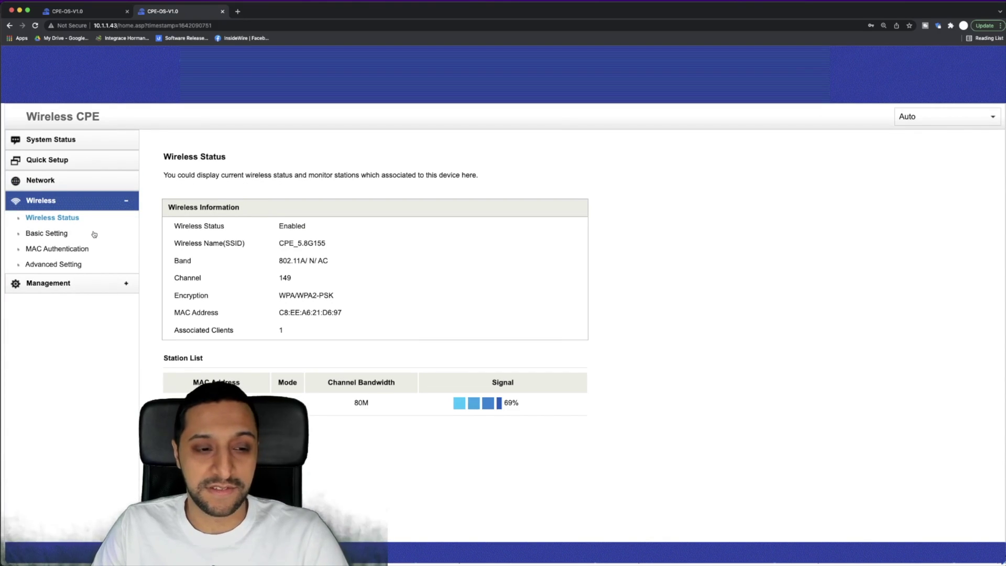
{"action": "left_click", "coordinate": [55, 235]}
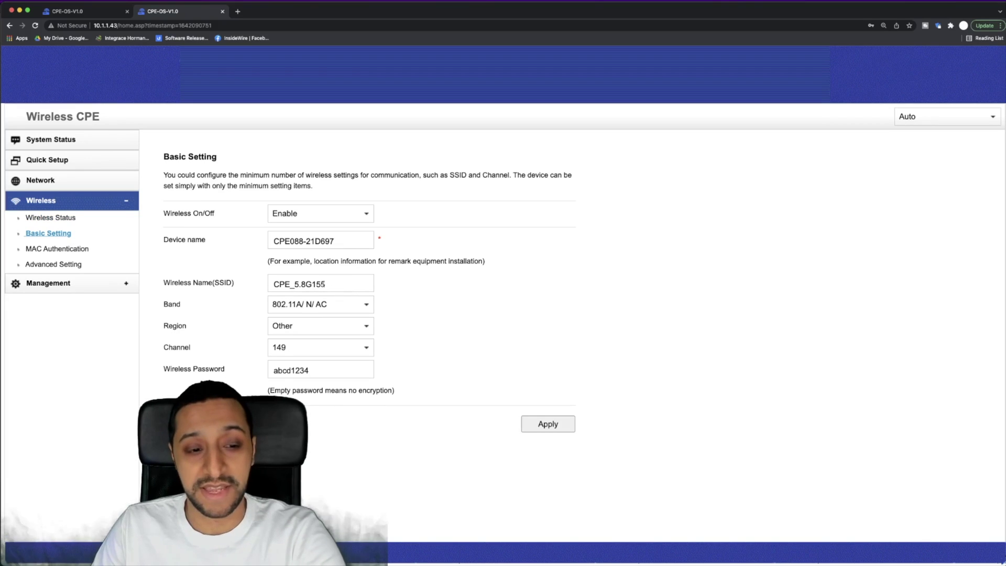
{"action": "left_click", "coordinate": [337, 314]}
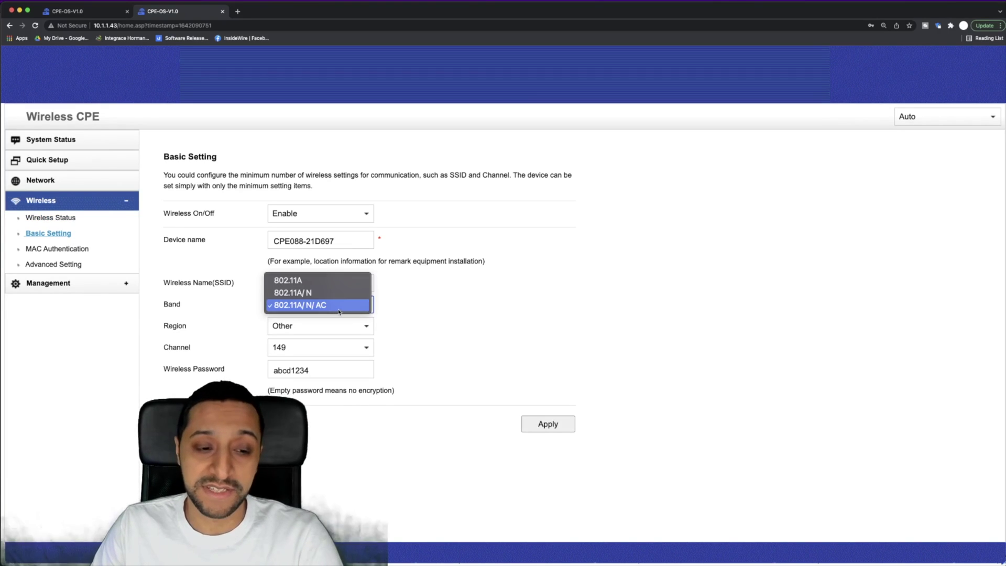
{"action": "left_click", "coordinate": [433, 306]}
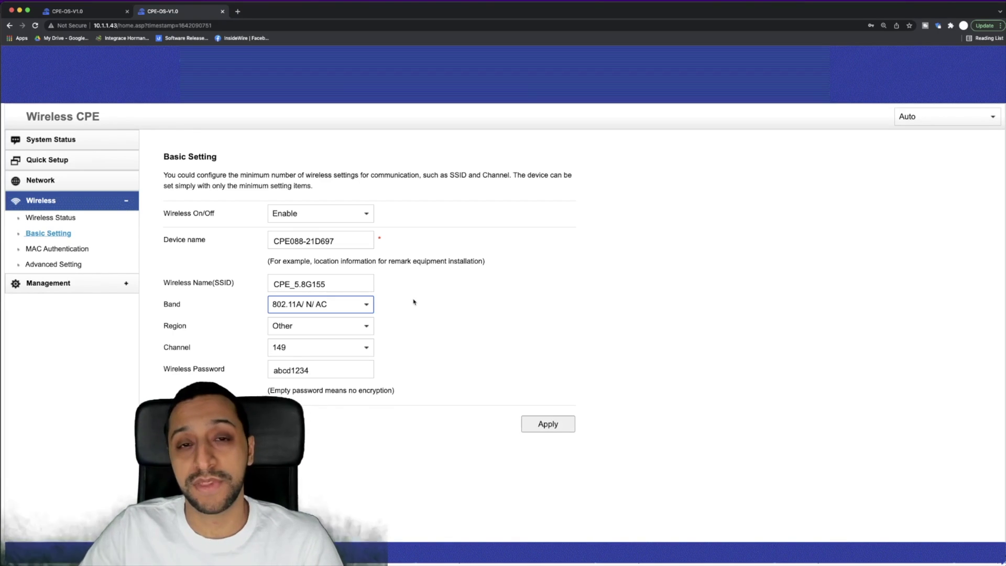
{"action": "left_click", "coordinate": [332, 371]}
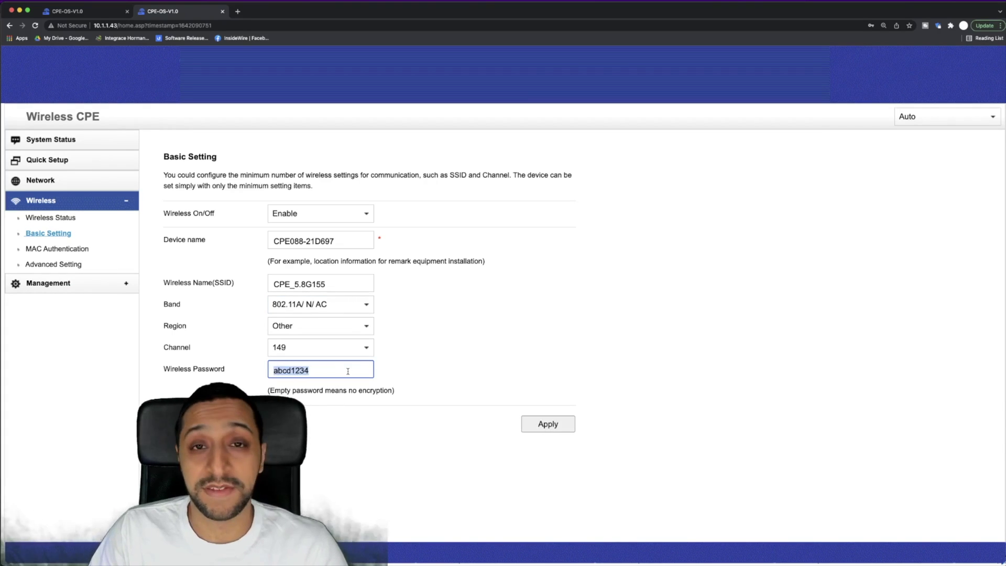
{"action": "left_click", "coordinate": [59, 249]}
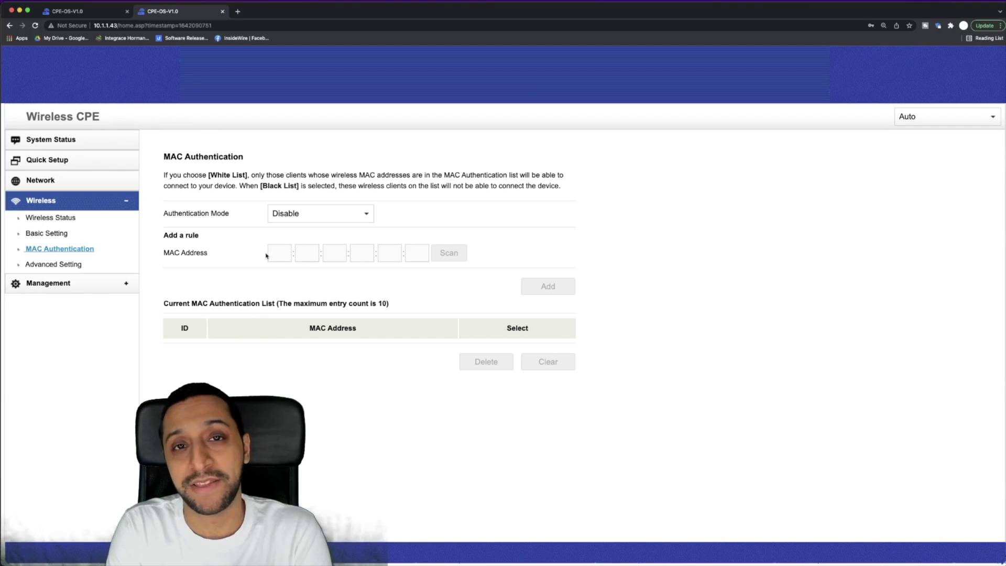
{"action": "left_click", "coordinate": [54, 264]}
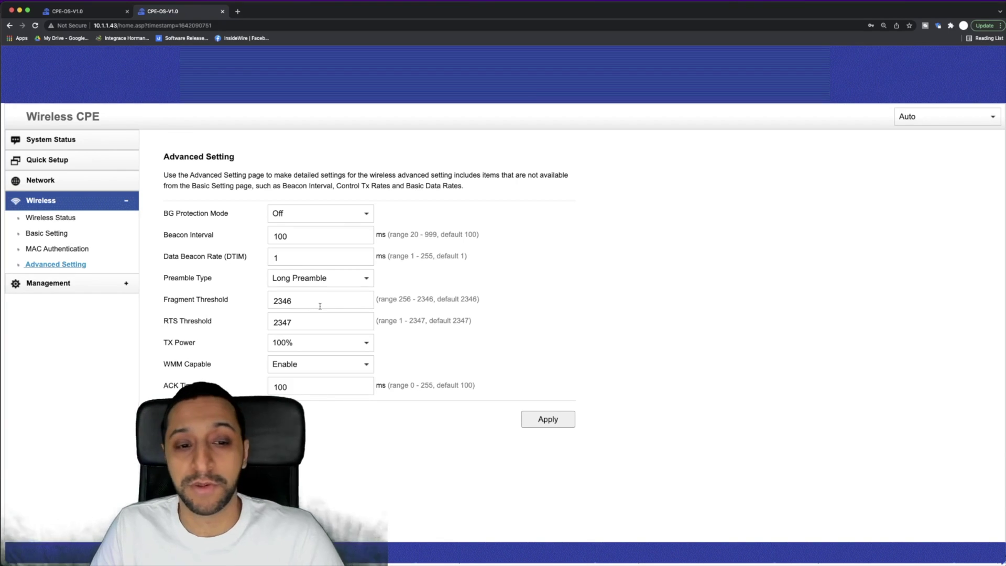
Step: Look through the slave device's management pages for password change, system configuration and channel optimization
{"action": "left_click", "coordinate": [109, 286]}
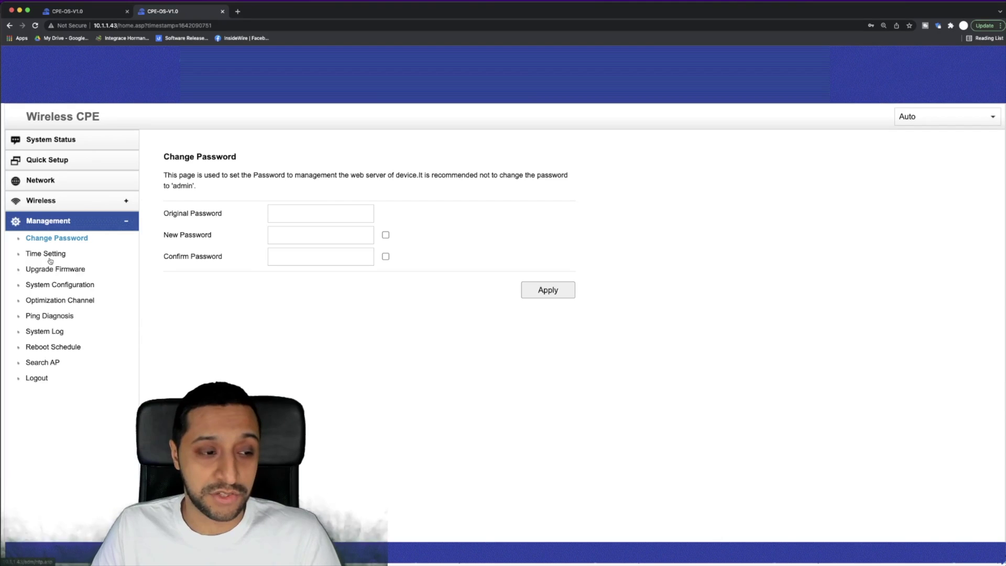
{"action": "left_click", "coordinate": [63, 287]}
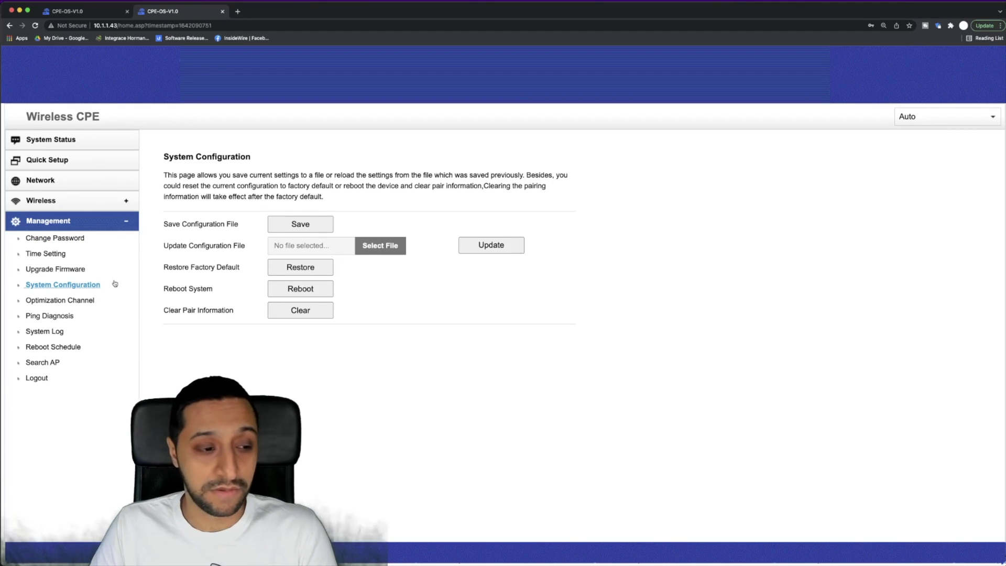
{"action": "left_click", "coordinate": [87, 303]}
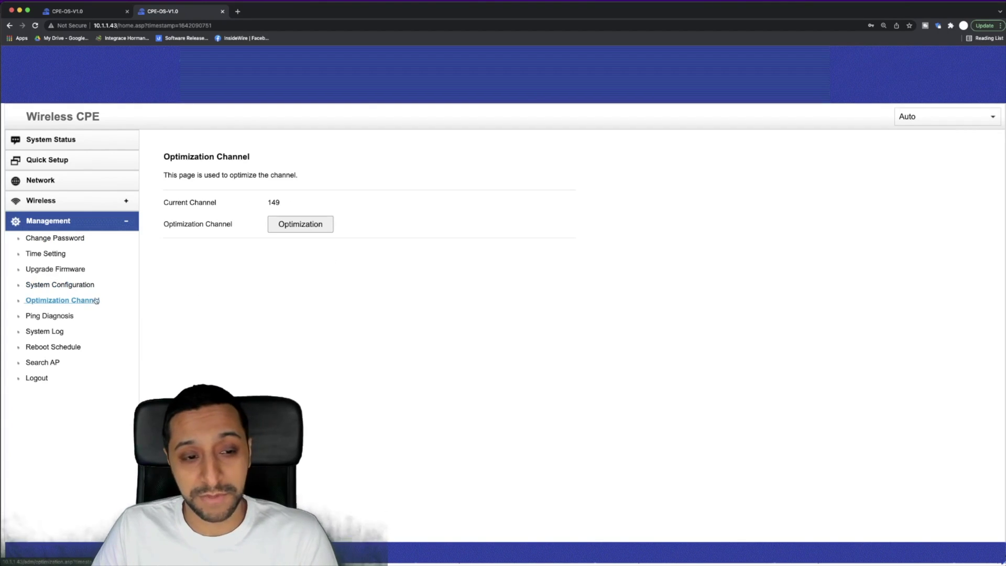
Step: Enable the system log on the slave device and apply the setting
{"action": "left_click", "coordinate": [55, 332]}
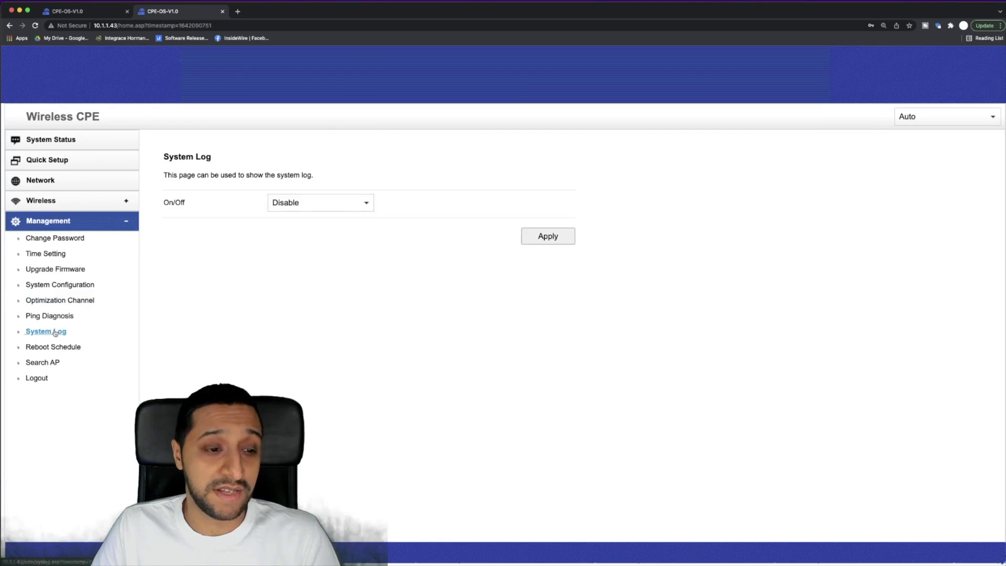
{"action": "left_click", "coordinate": [336, 195]}
{"action": "left_click", "coordinate": [325, 216]}
{"action": "left_click", "coordinate": [552, 239]}
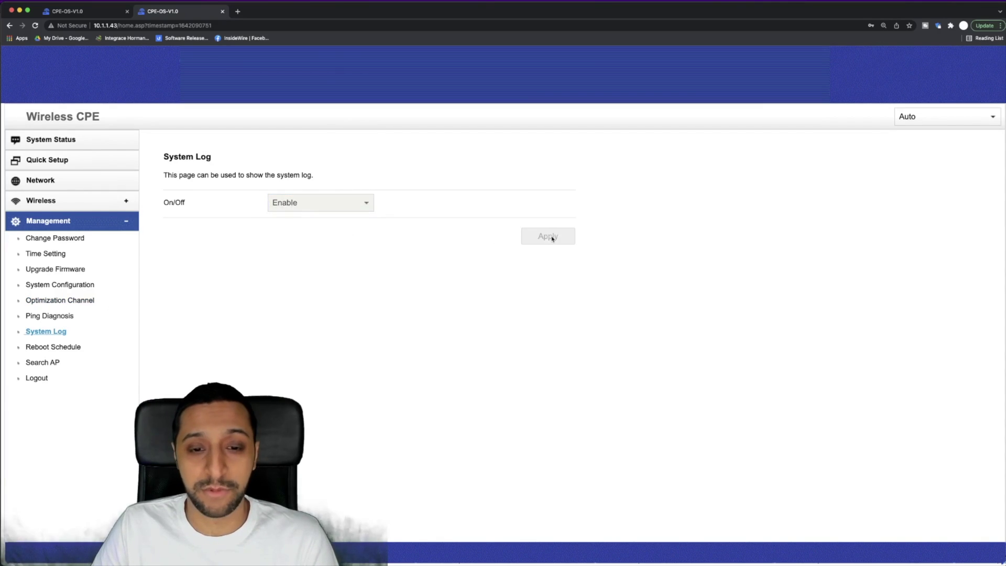
Step: View the slave device's Reboot Schedule and Search AP pages
{"action": "left_click", "coordinate": [51, 347]}
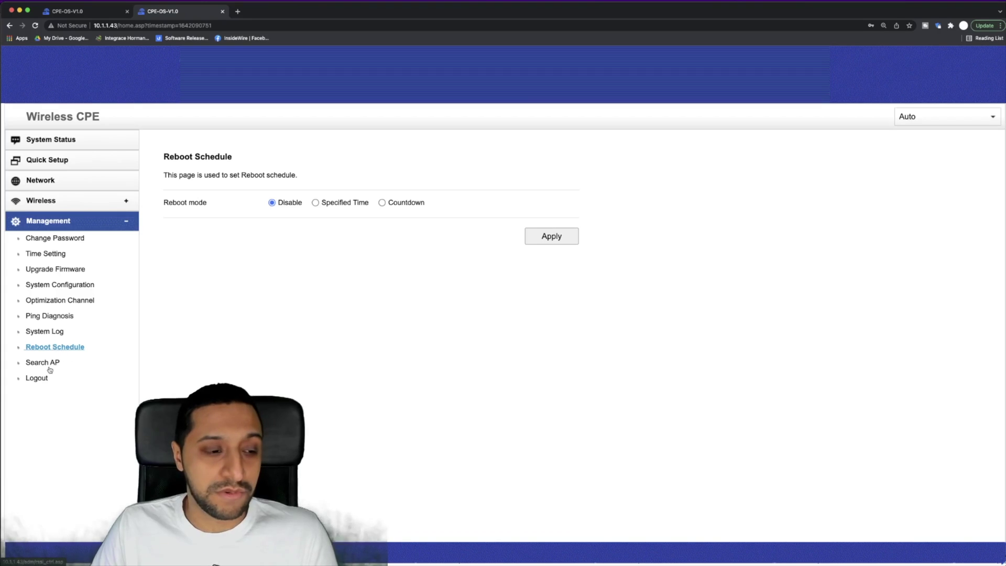
{"action": "left_click", "coordinate": [47, 367]}
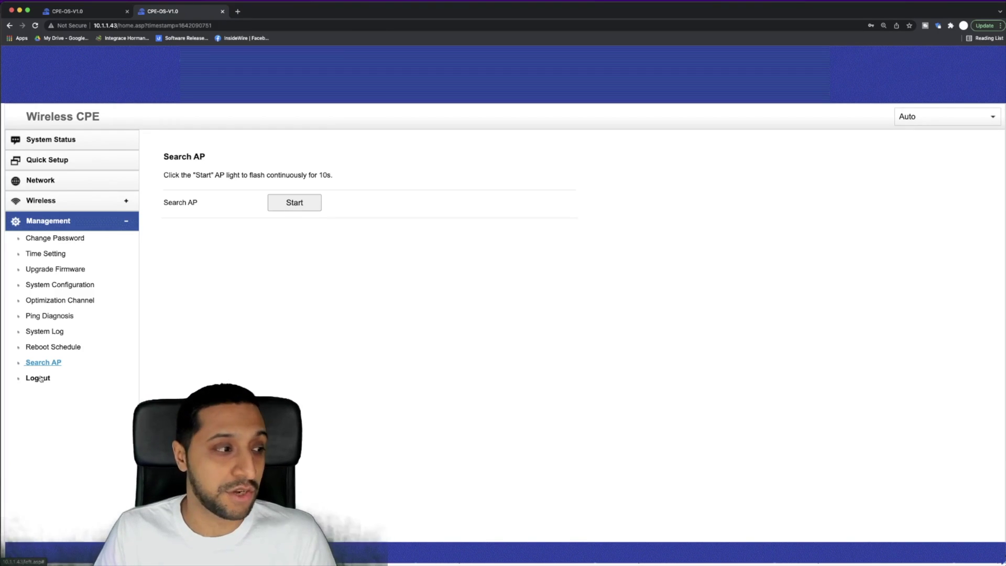
Step: Return to the master device at 10.1.1.42 and review its Quick Setup, Management, Network and advanced wireless settings
{"action": "left_click", "coordinate": [100, 11]}
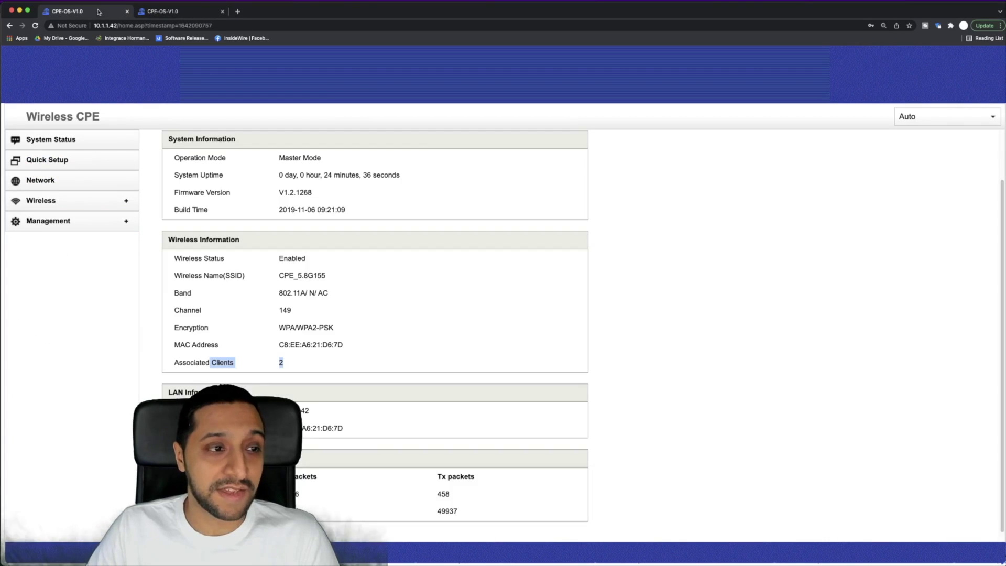
{"action": "left_click", "coordinate": [76, 166]}
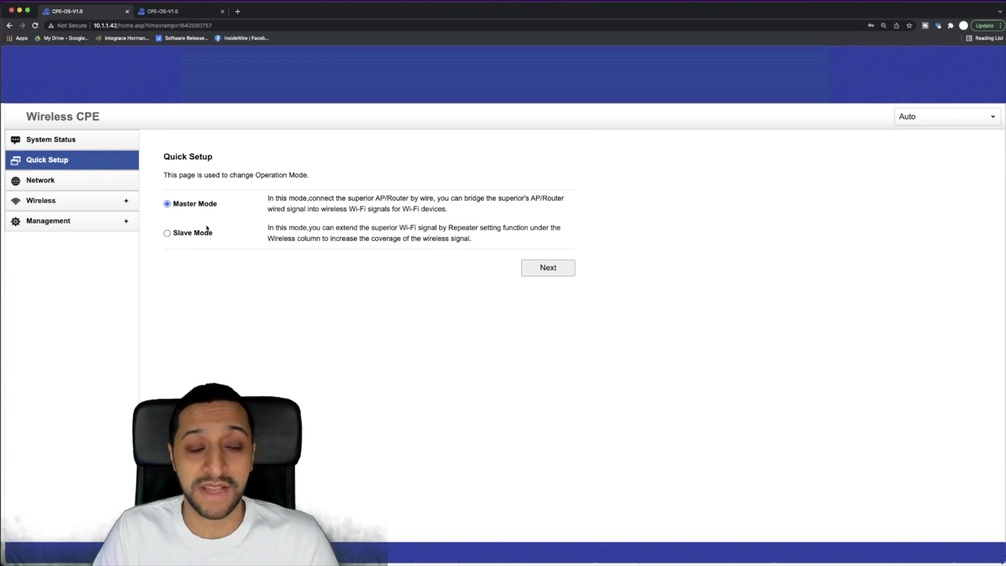
{"action": "left_click", "coordinate": [94, 223]}
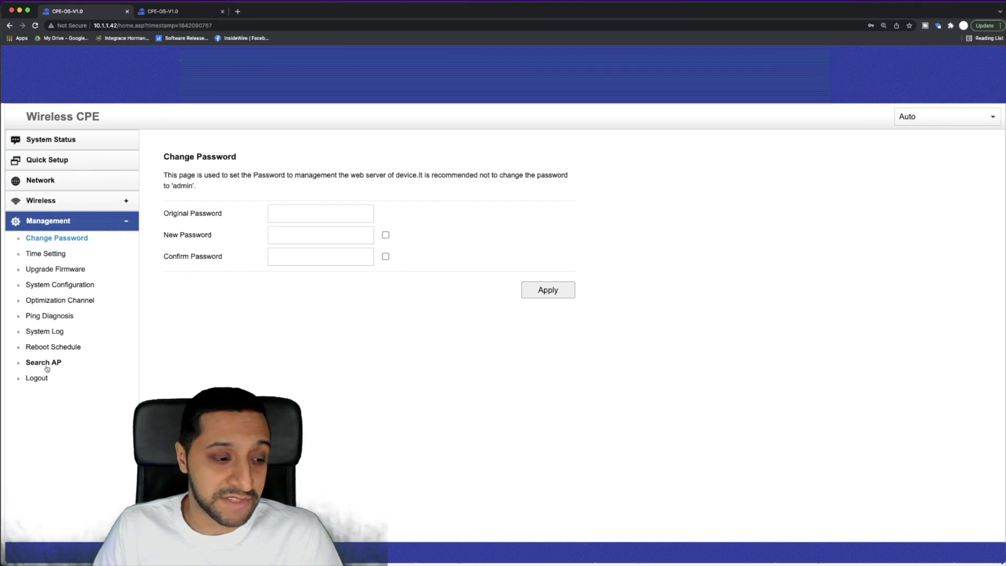
{"action": "left_click", "coordinate": [56, 186]}
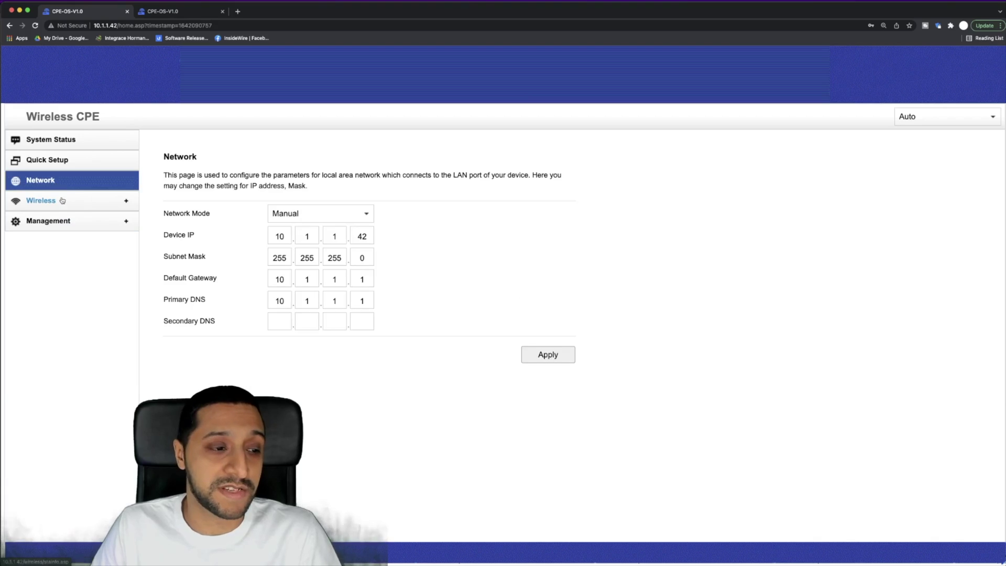
{"action": "left_click", "coordinate": [63, 202]}
{"action": "left_click", "coordinate": [55, 265]}
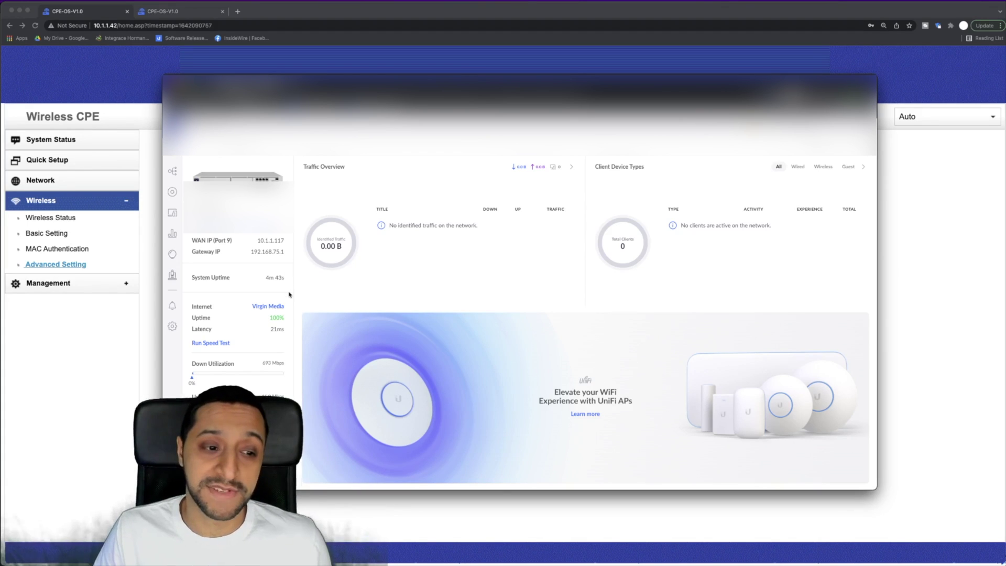
Step: Check the WAN IP and gateway IP in the UniFi network dashboard
{"action": "left_click_drag", "start_coordinate": [195, 241], "coordinate": [292, 242]}
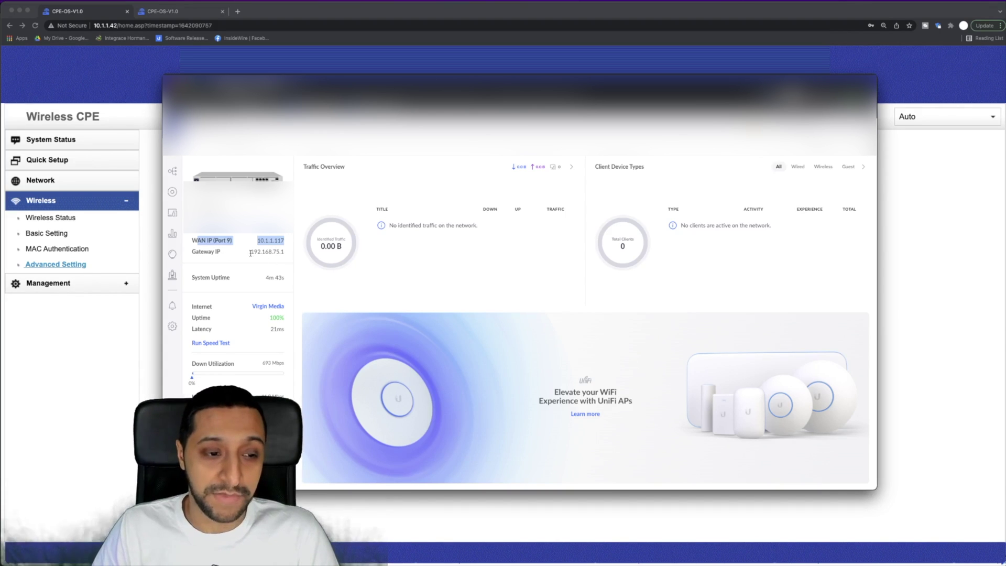
{"action": "left_click_drag", "start_coordinate": [262, 252], "coordinate": [285, 252]}
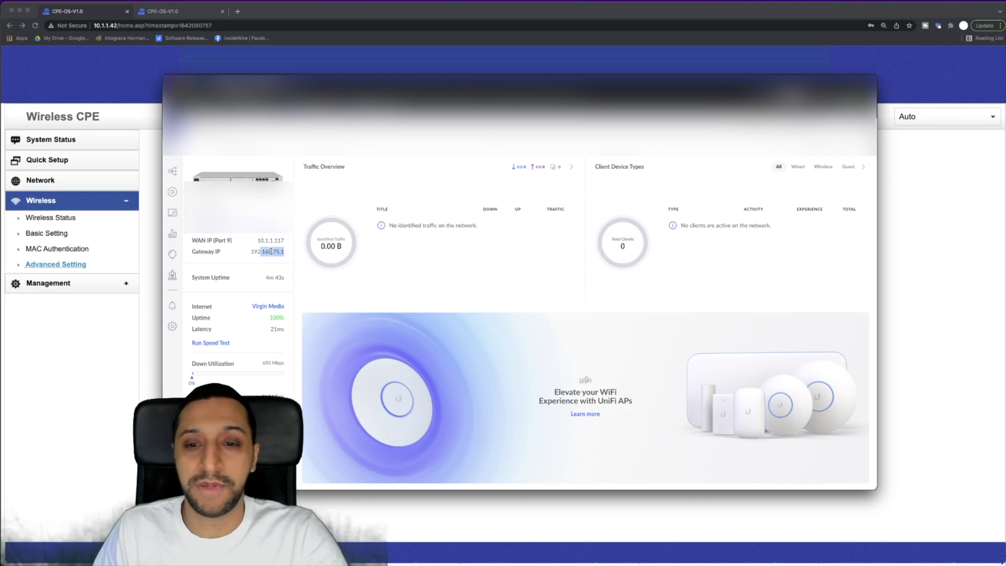